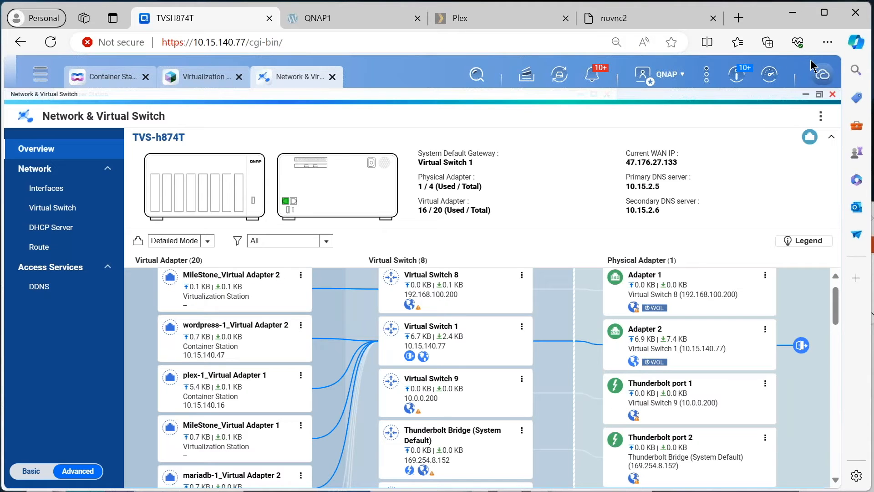
Examine the network overview's topology map, tracing how virtual adapters connect through the virtual switches to the physical adapters and Thunderbolt ports.
key(alt+Tab)
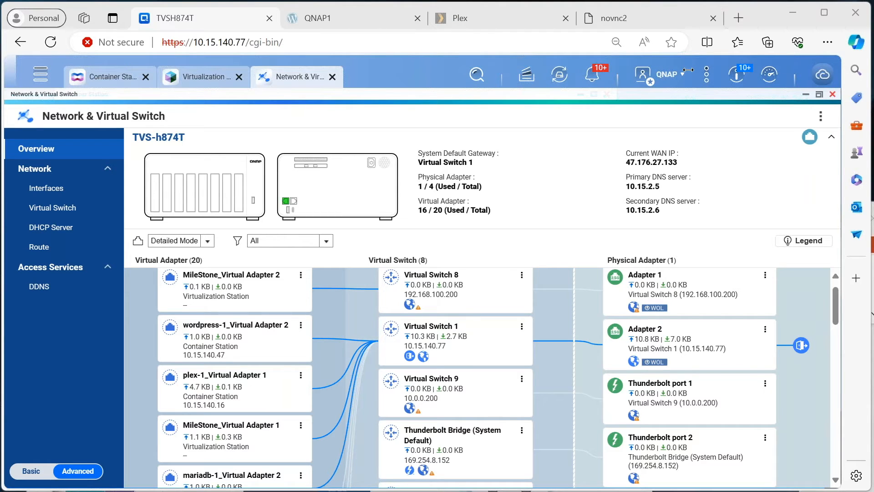
scroll(205, 332, up, 1)
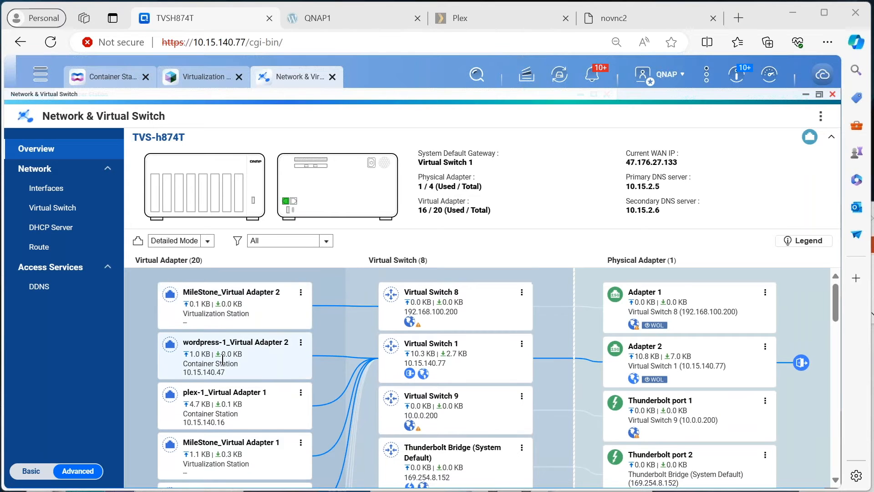
scroll(226, 305, down, 9)
scroll(224, 368, up, 8)
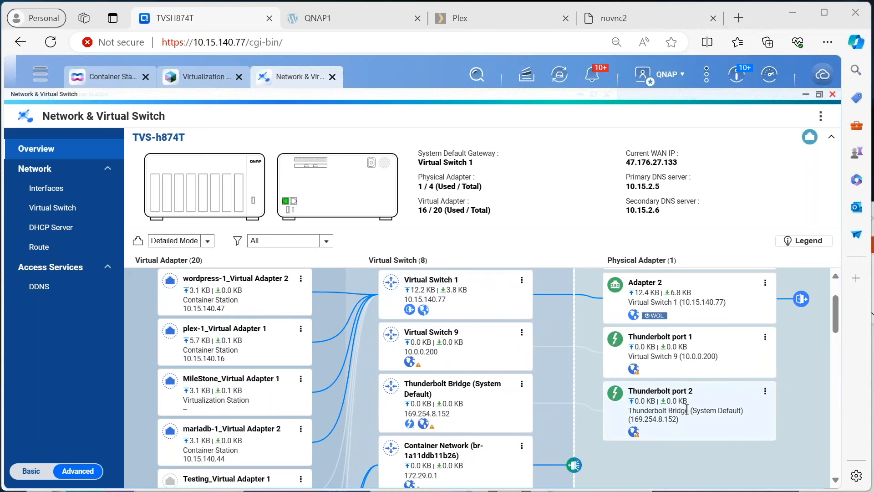
scroll(697, 404, up, 3)
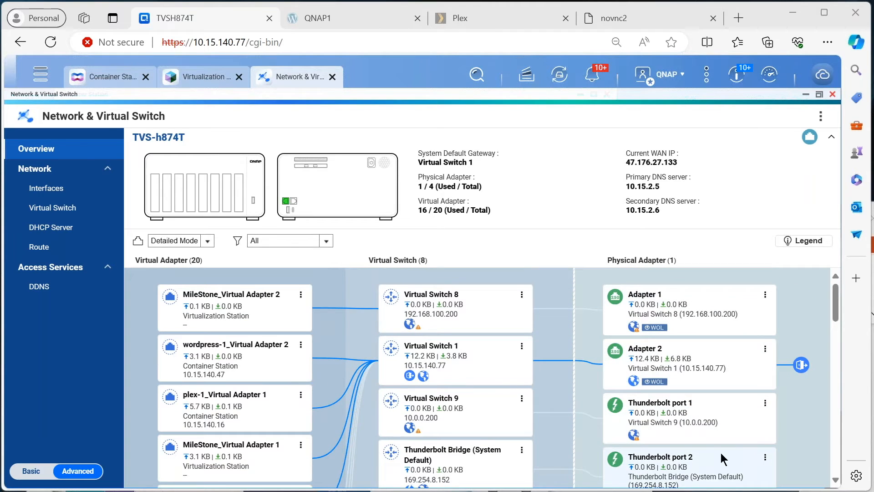
scroll(722, 458, down, 3)
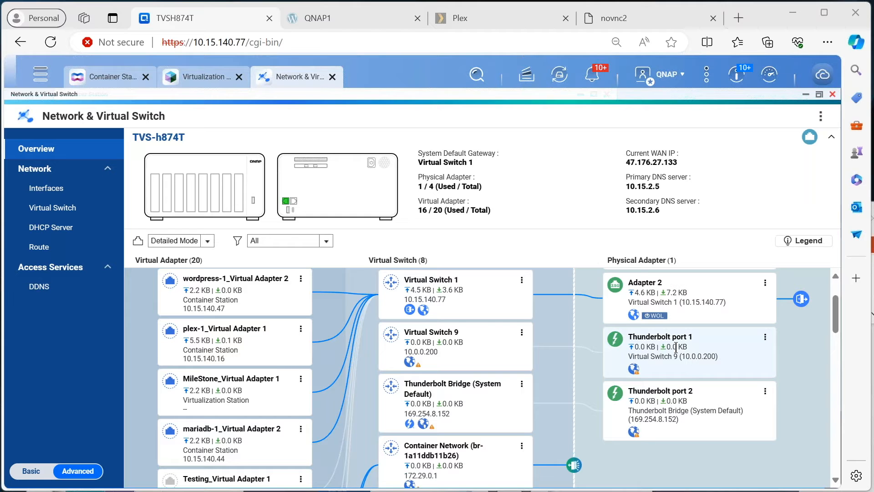
scroll(655, 387, up, 2)
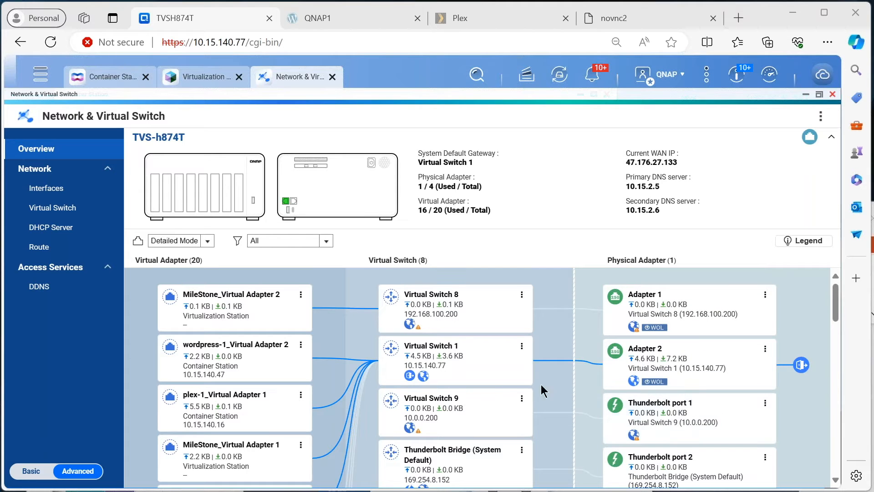
scroll(232, 319, down, 2)
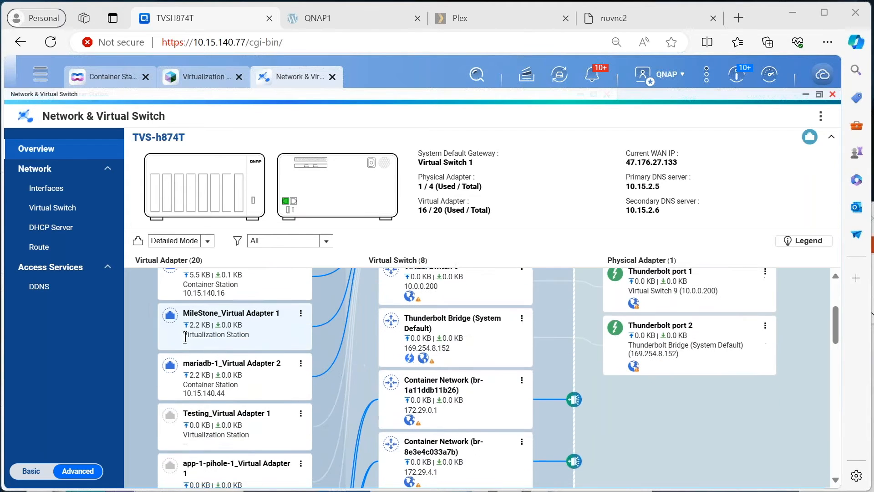
scroll(245, 435, up, 1)
scroll(250, 423, up, 1)
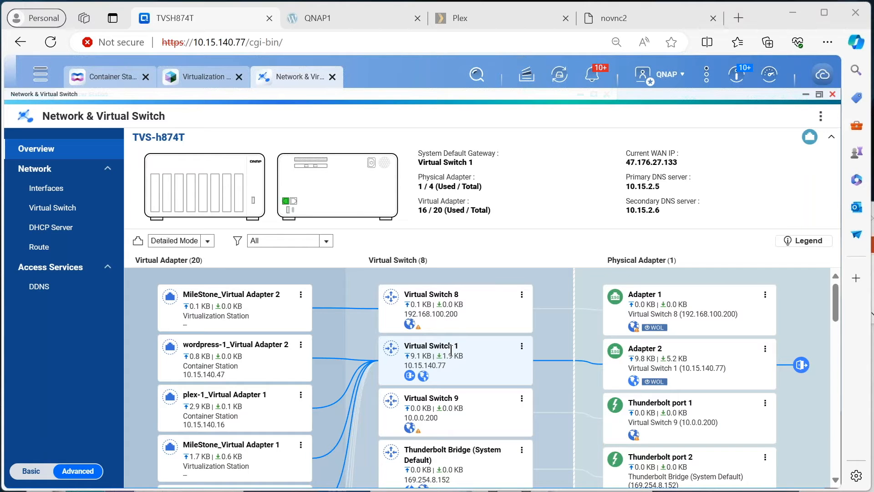
scroll(319, 391, down, 2)
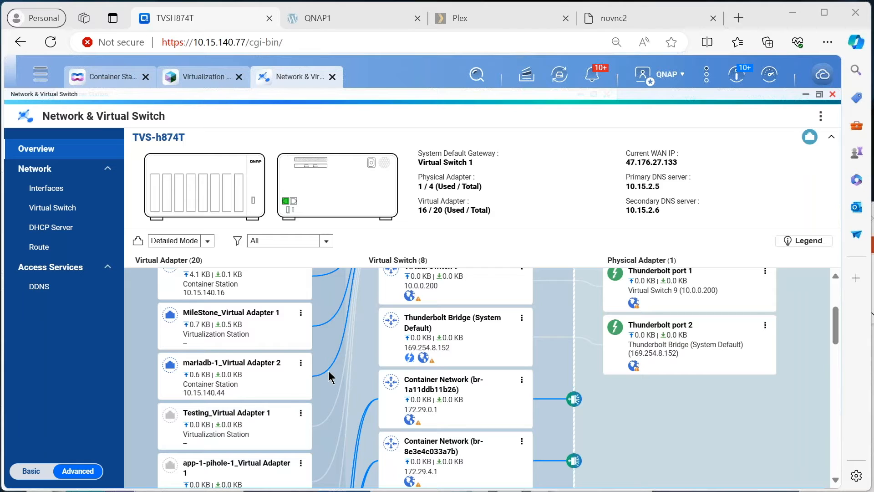
scroll(327, 372, up, 3)
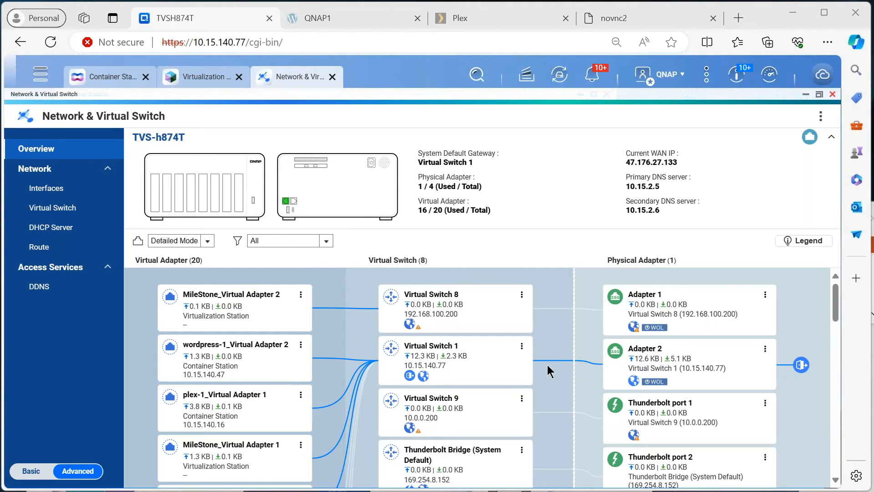
scroll(499, 358, down, 1)
scroll(499, 365, up, 1)
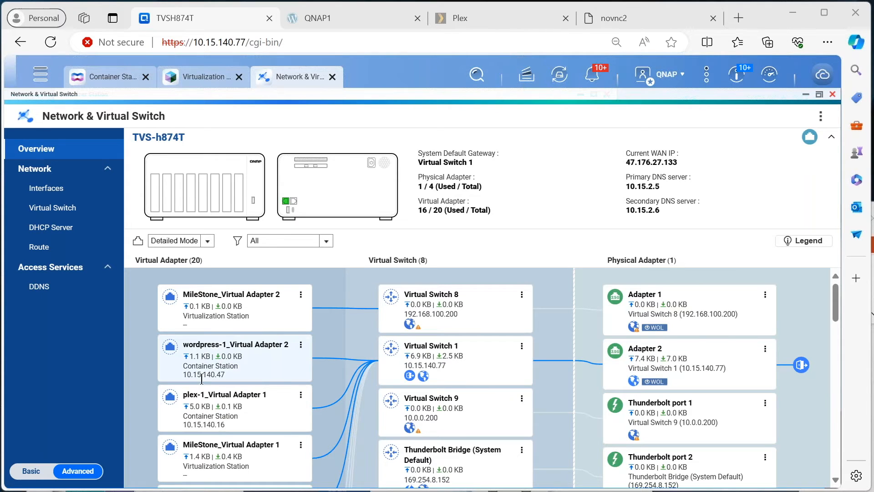
scroll(212, 377, down, 1)
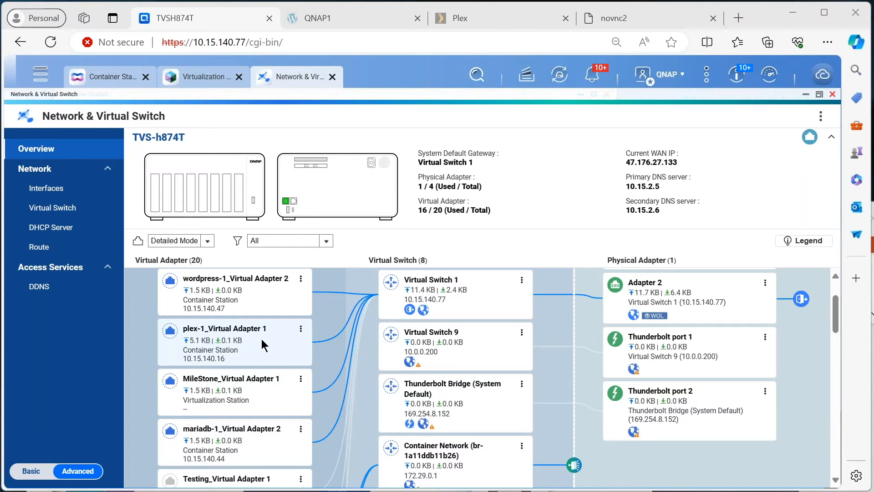
scroll(678, 369, up, 2)
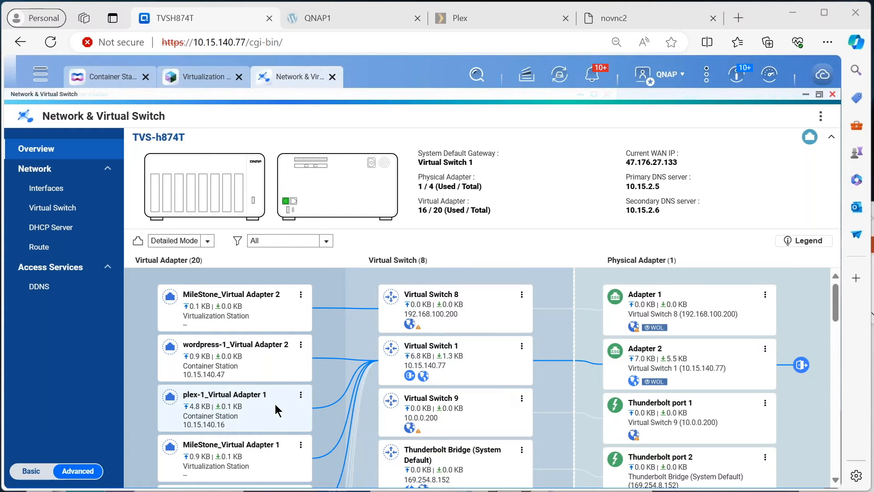
scroll(319, 392, down, 1)
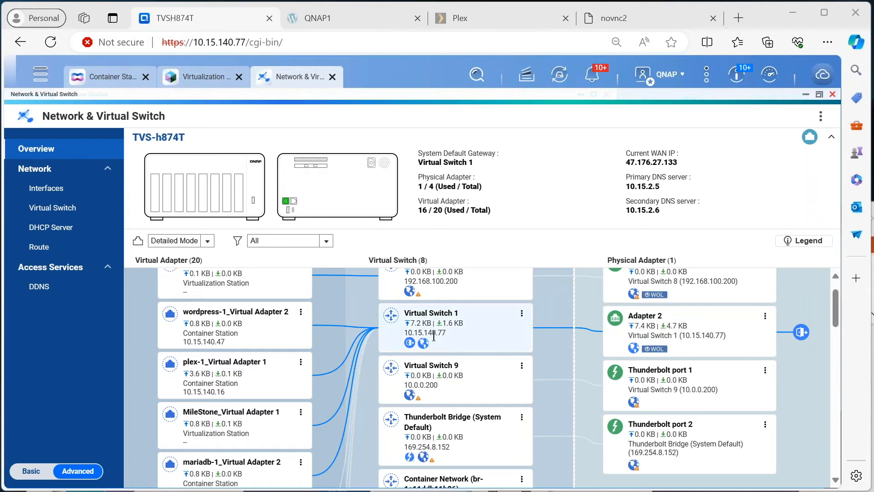
scroll(434, 336, up, 1)
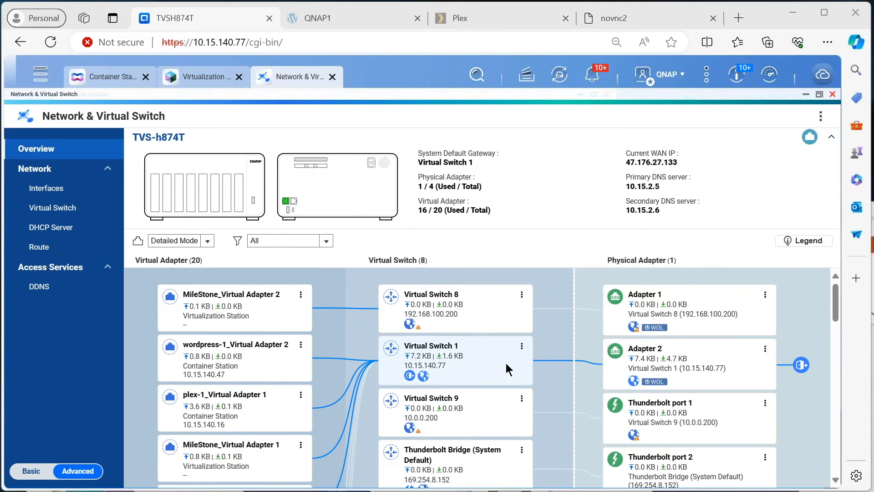
Open the settings of Virtual Switch 1 and review which physical, virtual and Thunderbolt adapters are assigned to it.
click(522, 348)
click(550, 367)
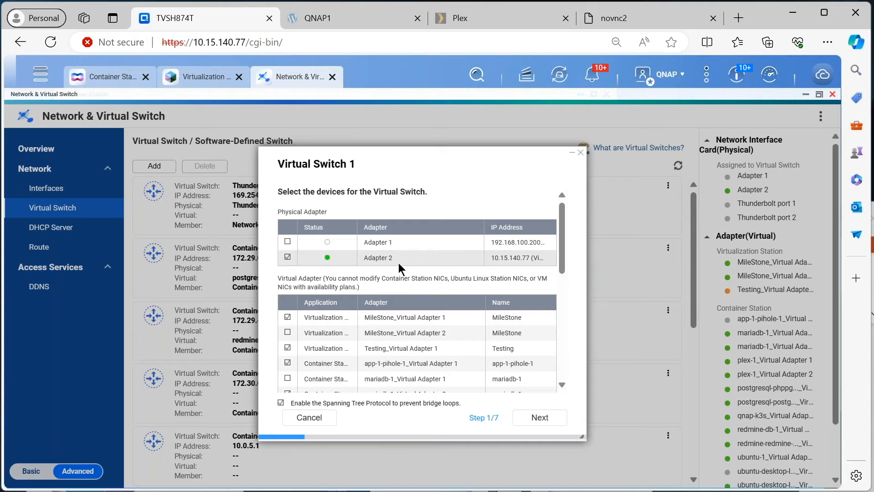
click(287, 257)
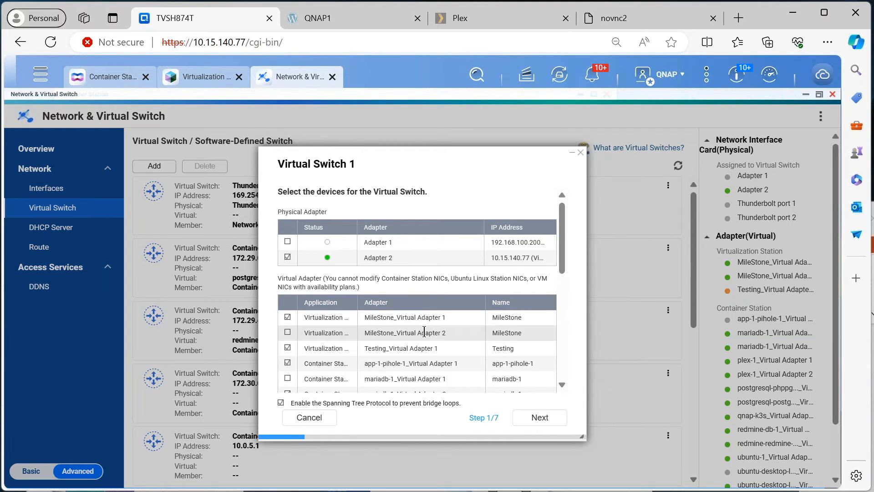
scroll(425, 332, down, 2)
scroll(425, 332, down, 4)
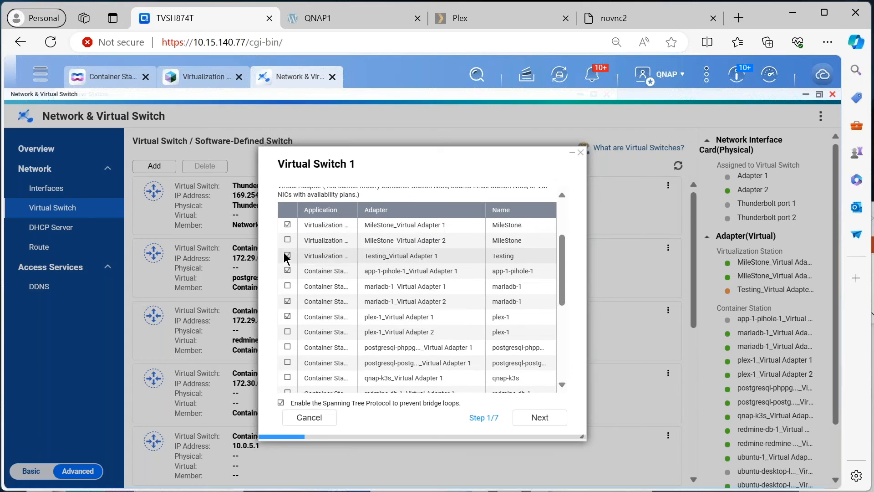
scroll(302, 357, down, 6)
scroll(309, 326, up, 8)
scroll(313, 346, down, 8)
scroll(428, 351, down, 5)
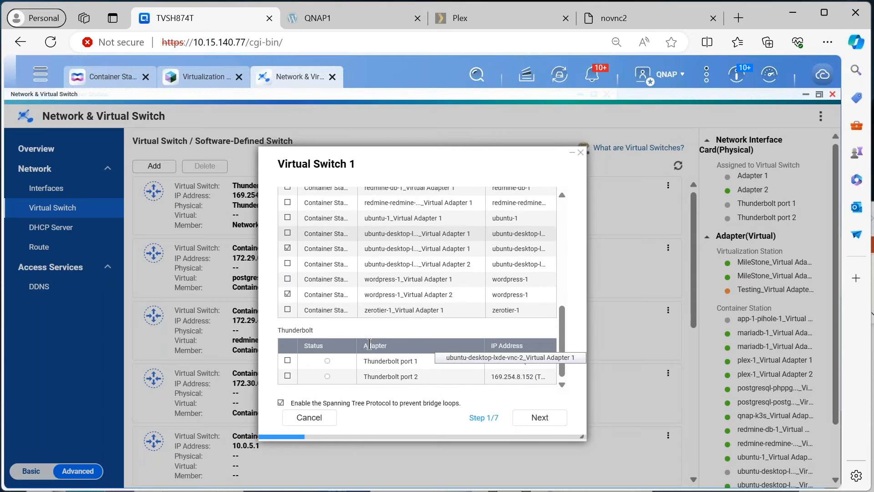
Advance through Virtual Switch 1's IP address and service pages, reading the help on DHCP client, NAT and DHCP Server.
click(546, 420)
click(550, 422)
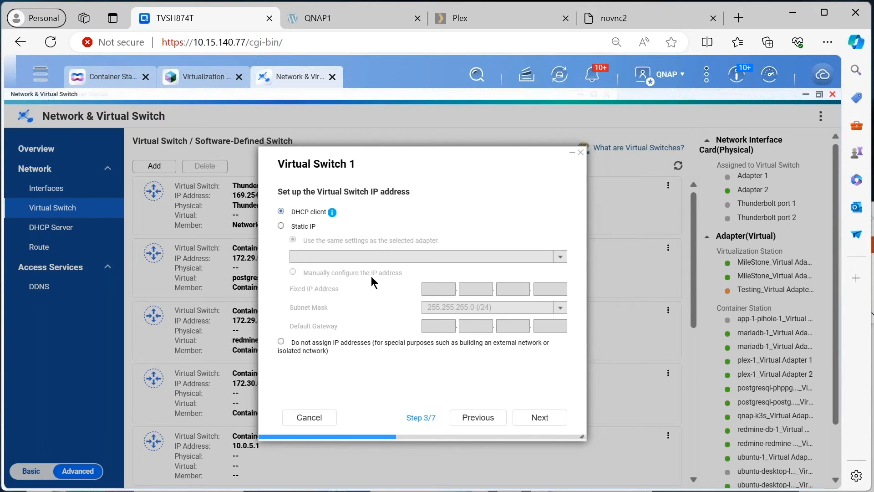
mouse_move(332, 214)
click(558, 421)
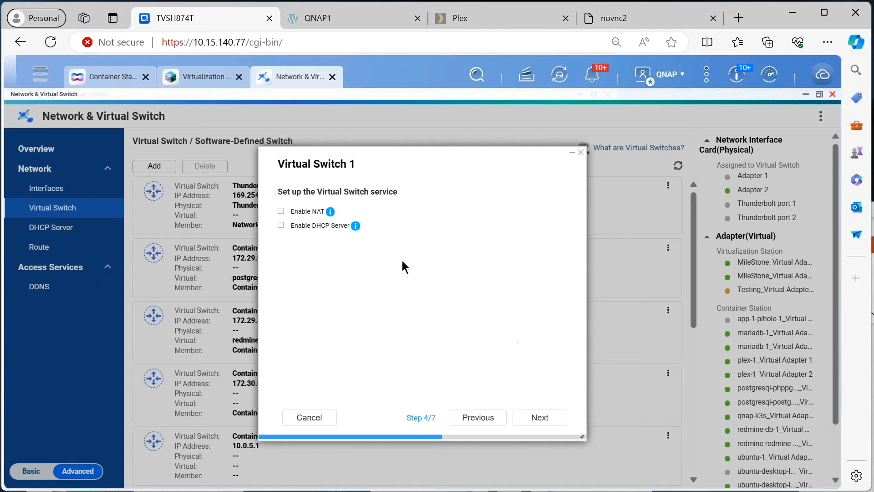
Review Virtual Switch 1's IPv6, DNS and summary pages, and close the wizard without applying anything.
mouse_move(330, 213)
mouse_move(356, 227)
click(550, 420)
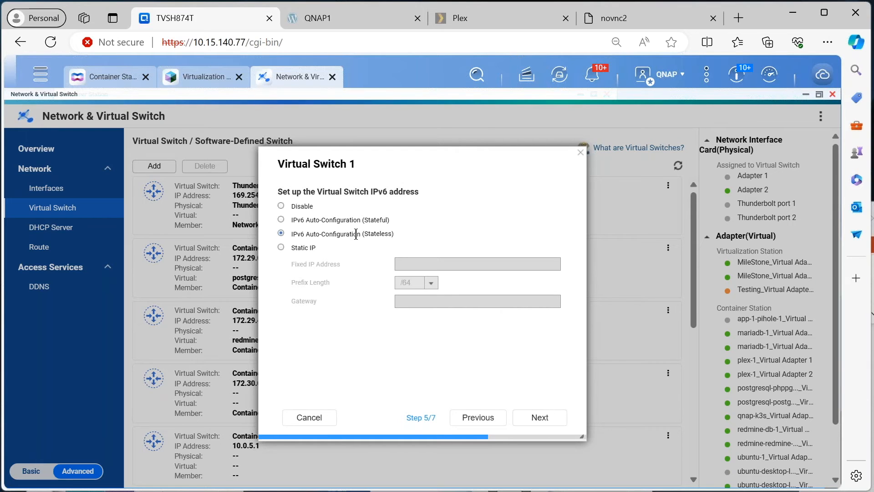
click(546, 419)
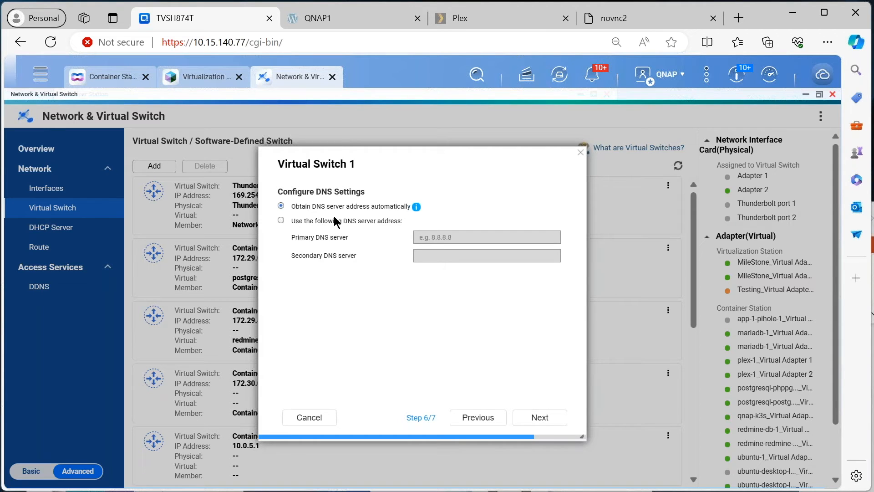
click(540, 417)
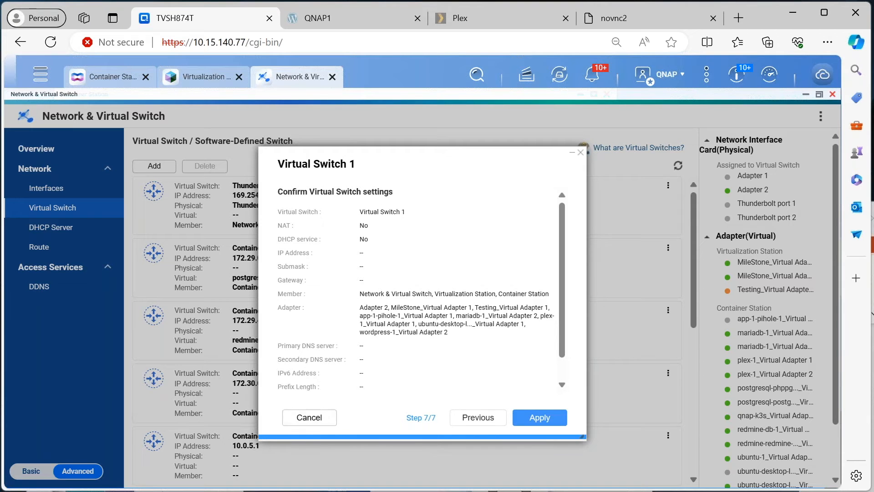
click(302, 418)
Return to the network overview and open the settings of the container network br-1a11ddb11b26.
click(52, 152)
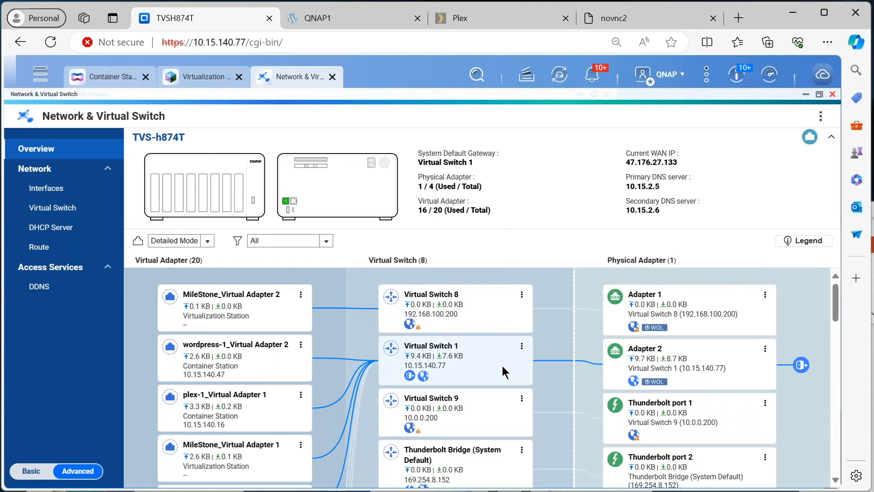
scroll(502, 366, down, 1)
scroll(503, 366, up, 1)
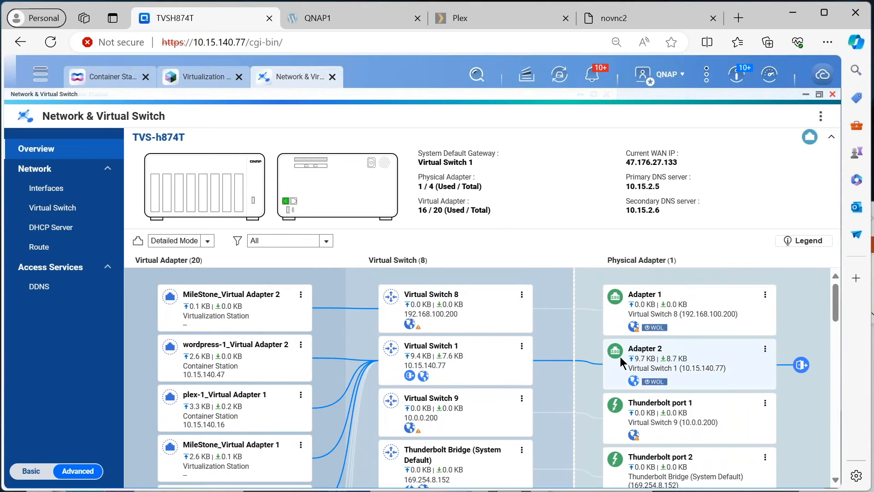
scroll(621, 363, down, 2)
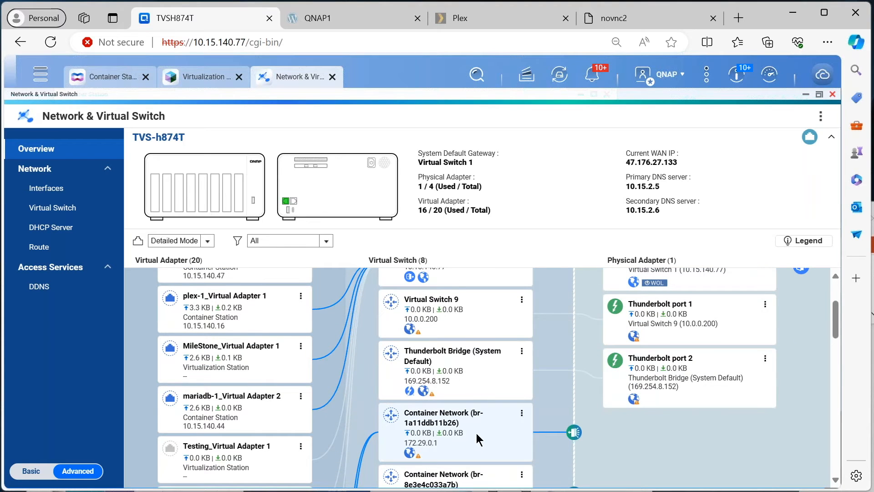
click(521, 415)
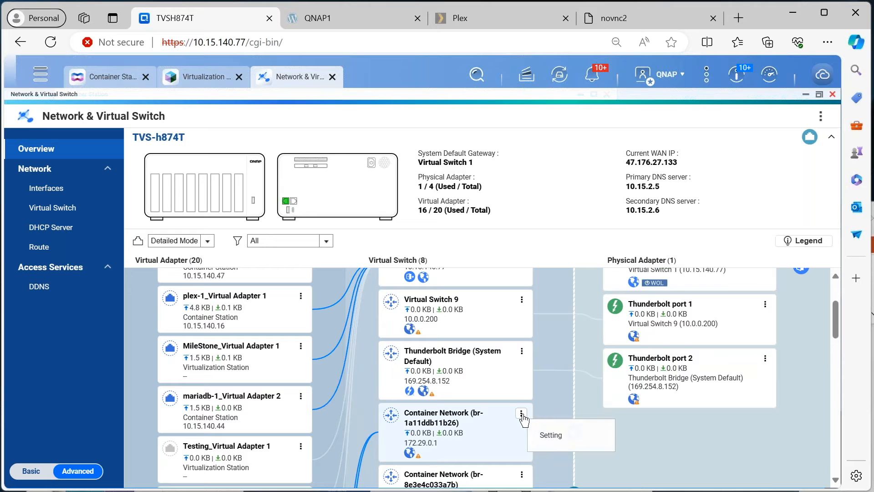
click(535, 436)
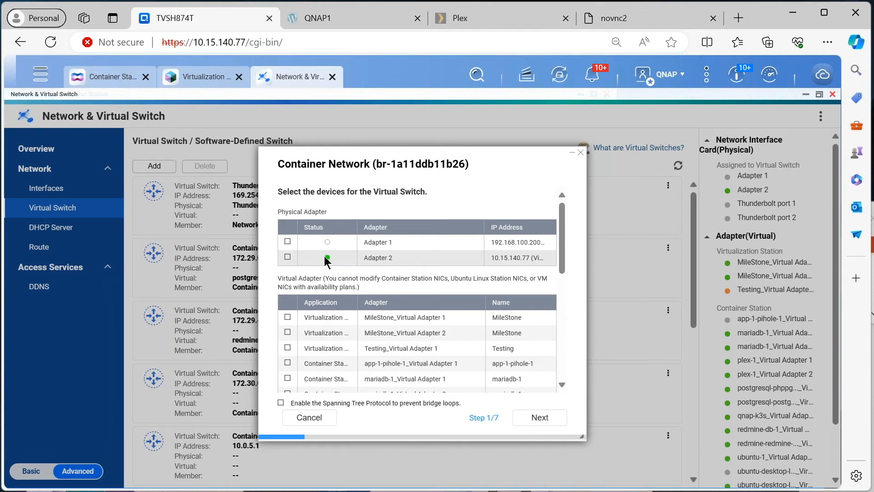
Review the devices assigned to the container network and advance to its IP address settings.
scroll(323, 310, down, 3)
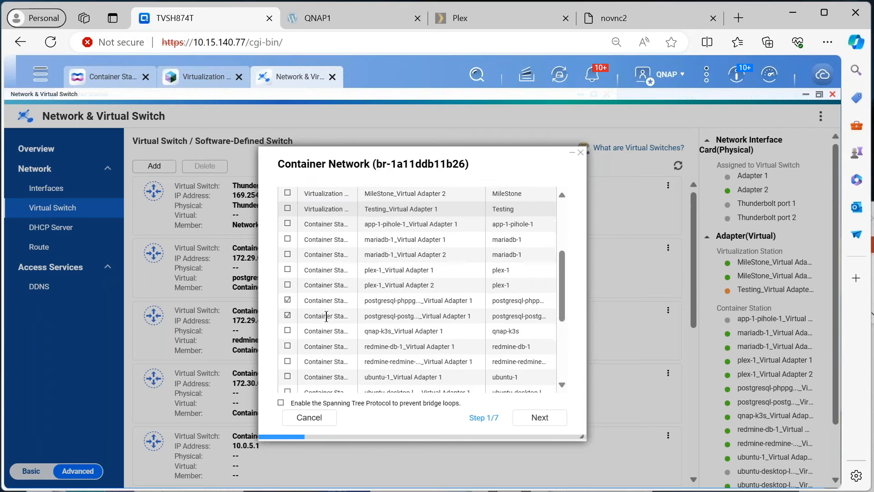
scroll(302, 302, down, 5)
scroll(301, 309, up, 4)
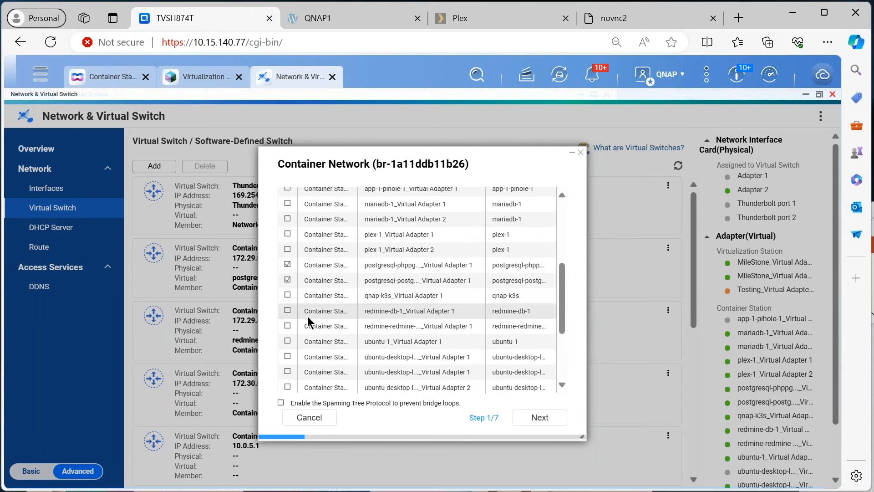
scroll(310, 277, up, 3)
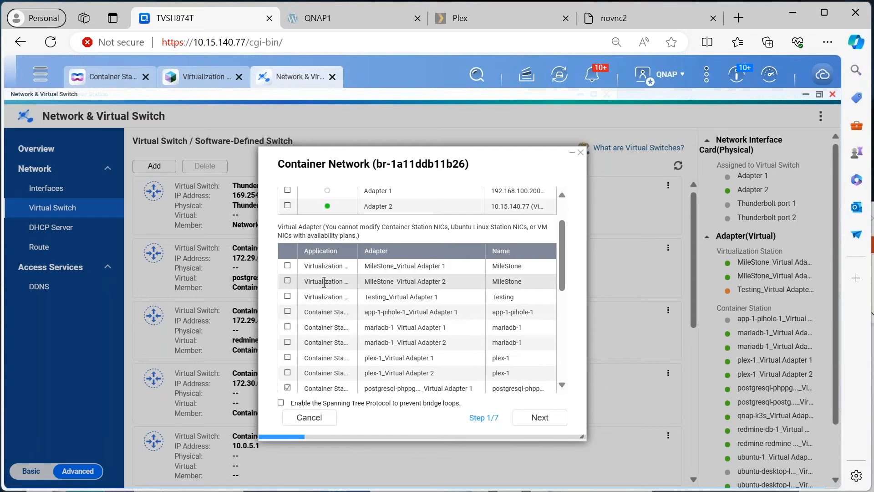
scroll(324, 282, up, 2)
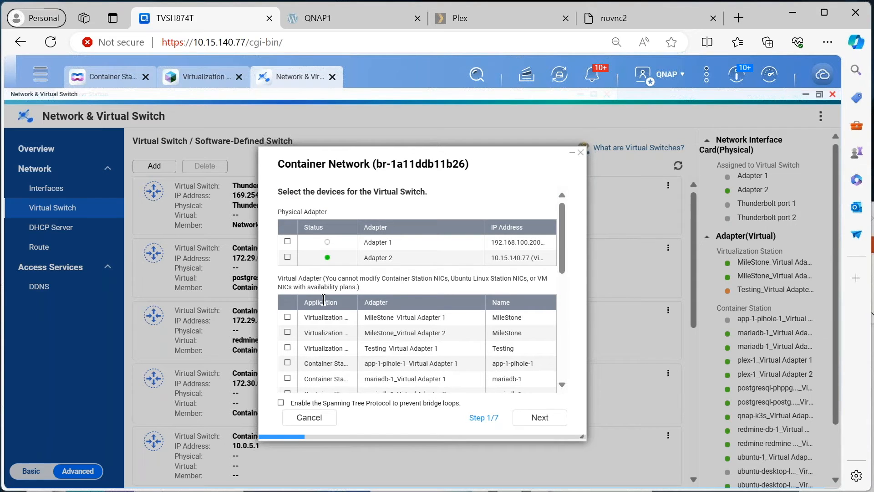
scroll(324, 300, down, 2)
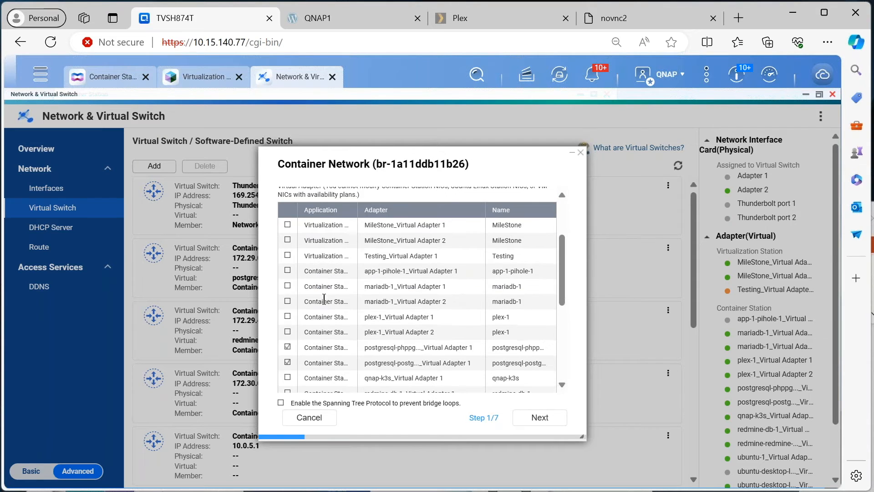
click(550, 423)
click(549, 418)
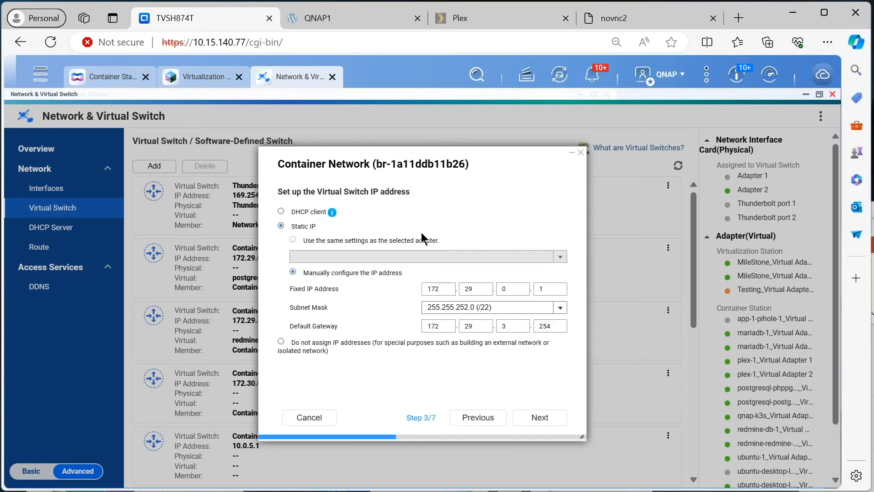
Review the container network's NAT and DHCP Server, IPv6 and DNS pages, and cancel the wizard without applying anything.
click(549, 420)
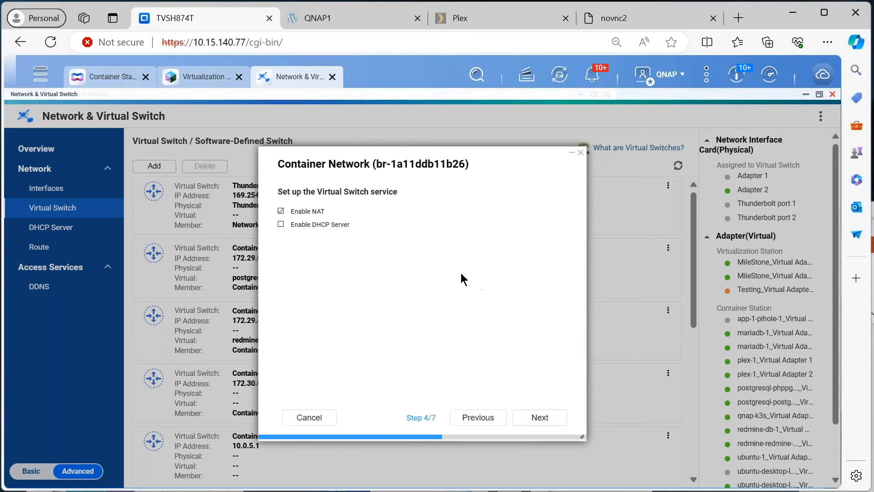
click(281, 212)
click(535, 422)
click(536, 420)
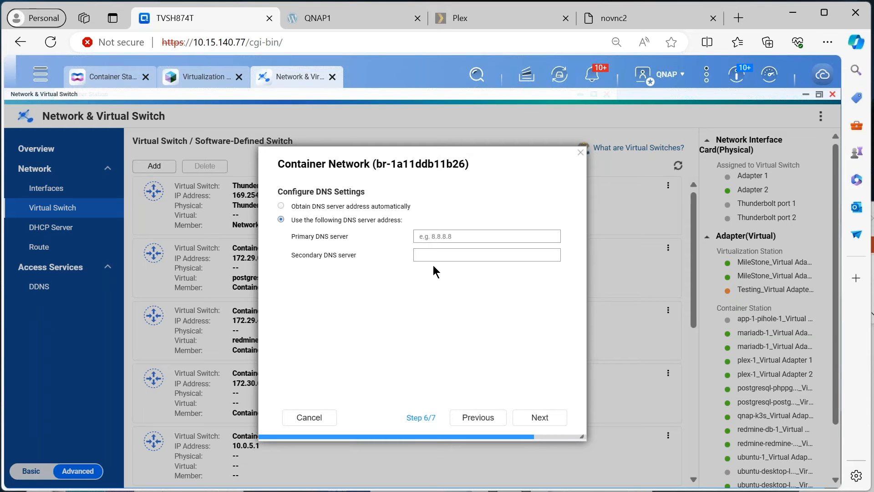
click(300, 418)
Return to the network overview and open the settings of the container network lxcbr0.
click(53, 152)
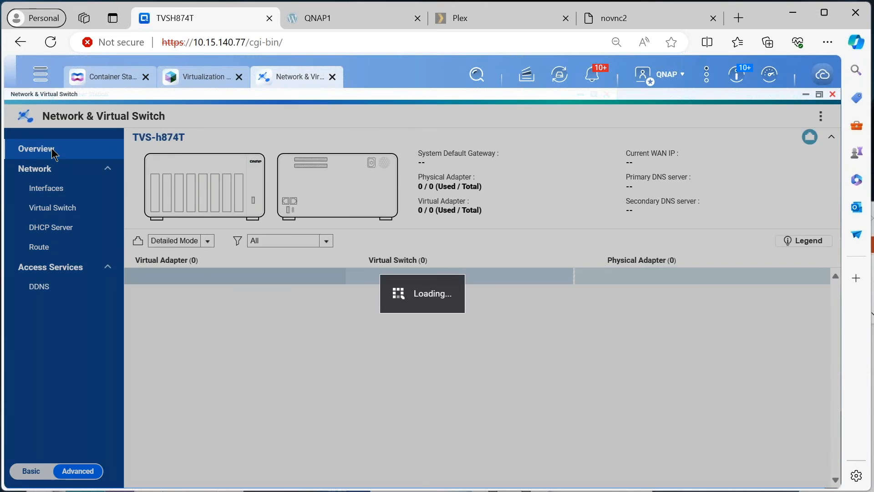
scroll(530, 384, down, 5)
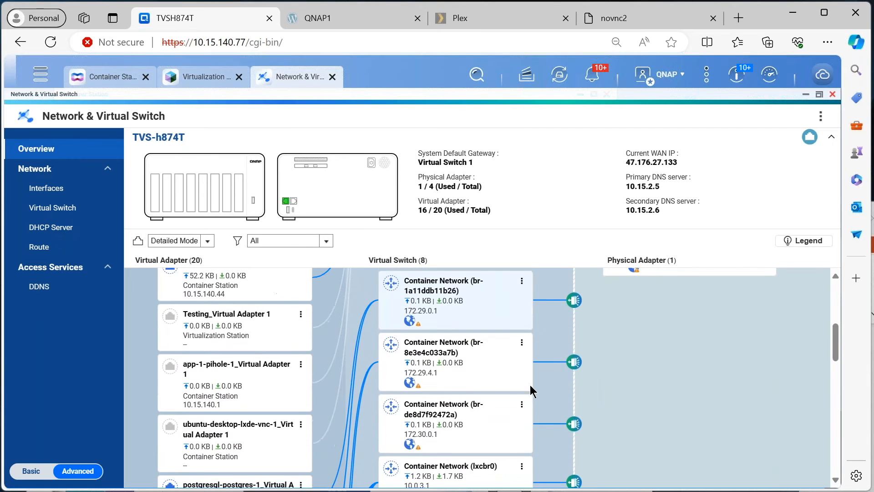
scroll(530, 384, down, 3)
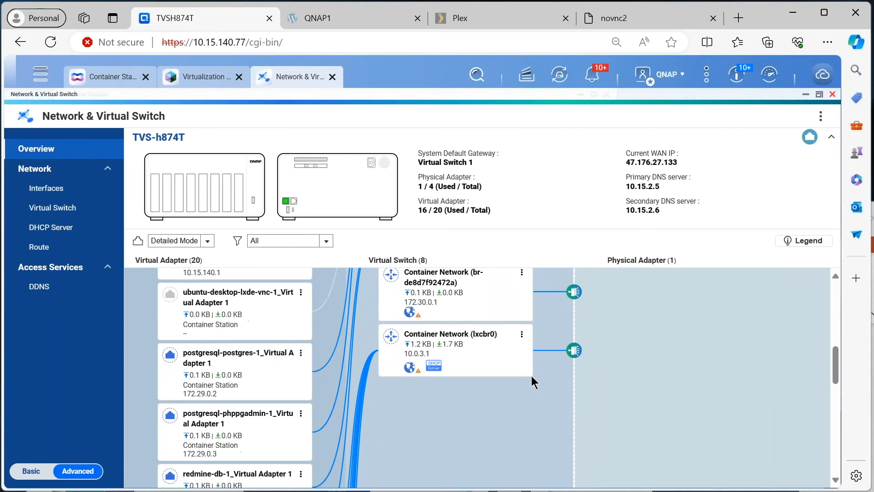
click(521, 335)
click(547, 357)
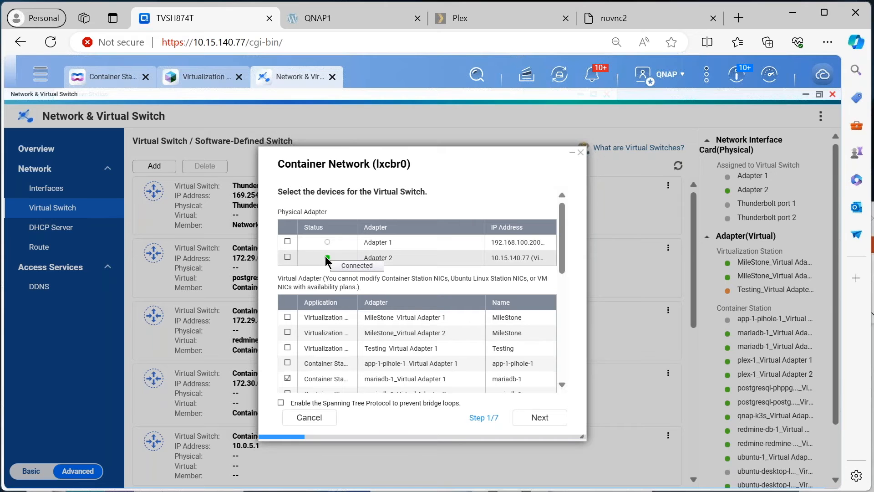
Review the devices assigned to the lxcbr0 container network and advance to its IP address settings.
scroll(367, 277, down, 3)
scroll(367, 278, down, 5)
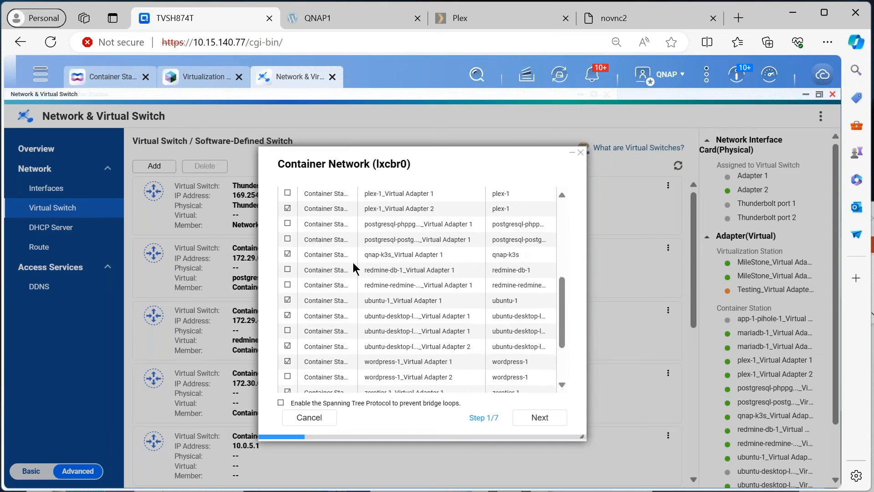
click(546, 417)
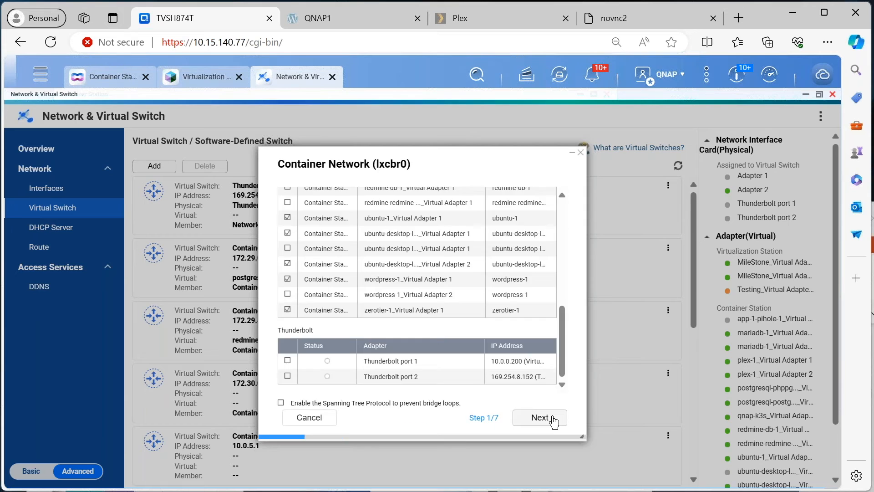
click(546, 416)
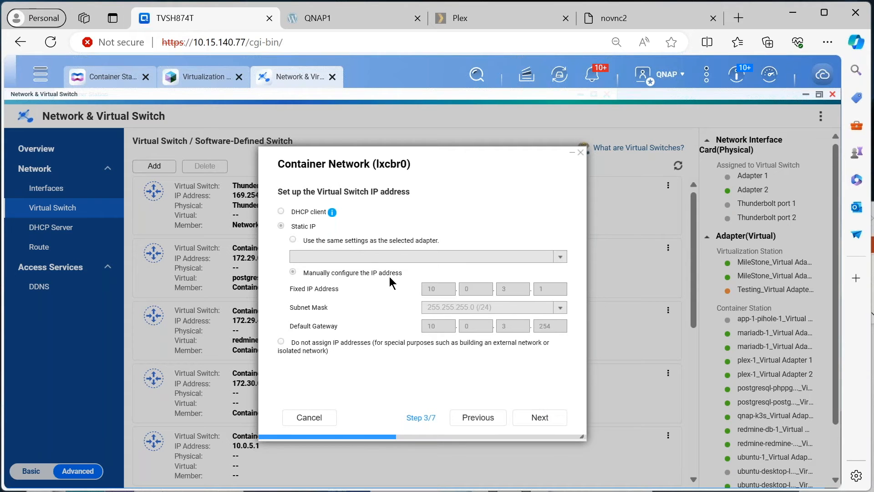
Review lxcbr0's NAT and DHCP Server, IPv6 and DNS pages, and leave the wizard without saving.
click(546, 417)
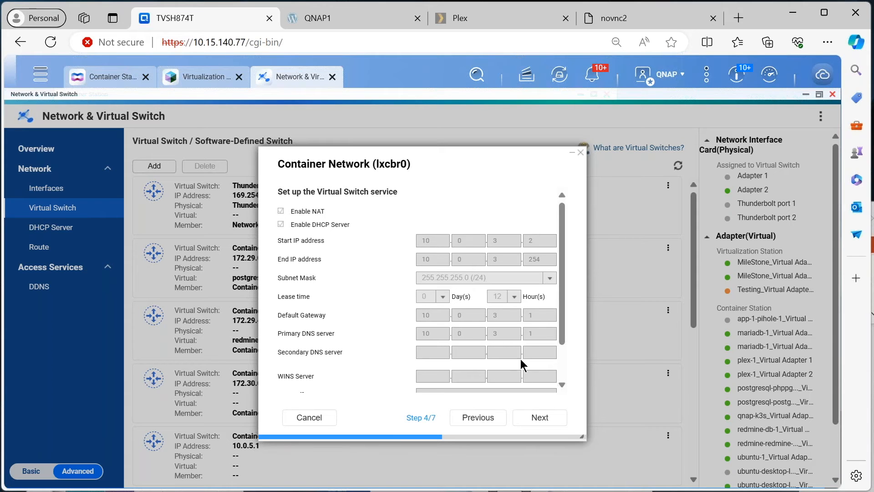
scroll(521, 355, down, 2)
scroll(527, 345, up, 2)
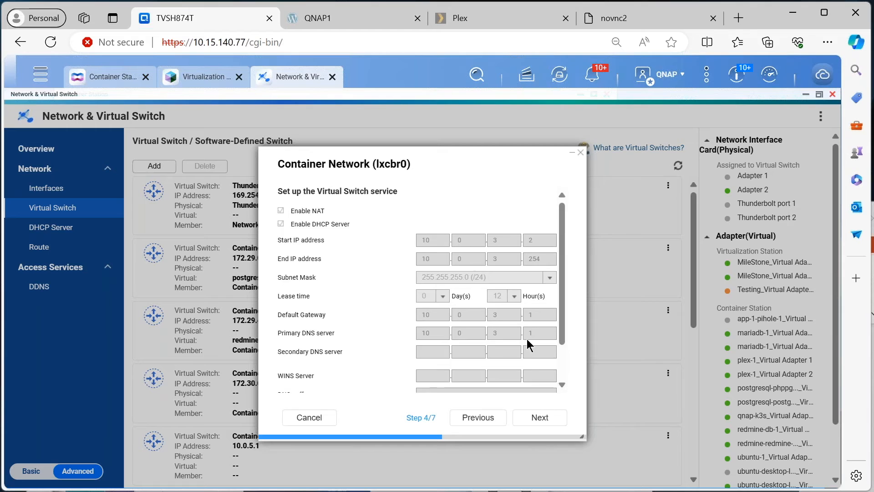
scroll(527, 355, down, 2)
click(540, 423)
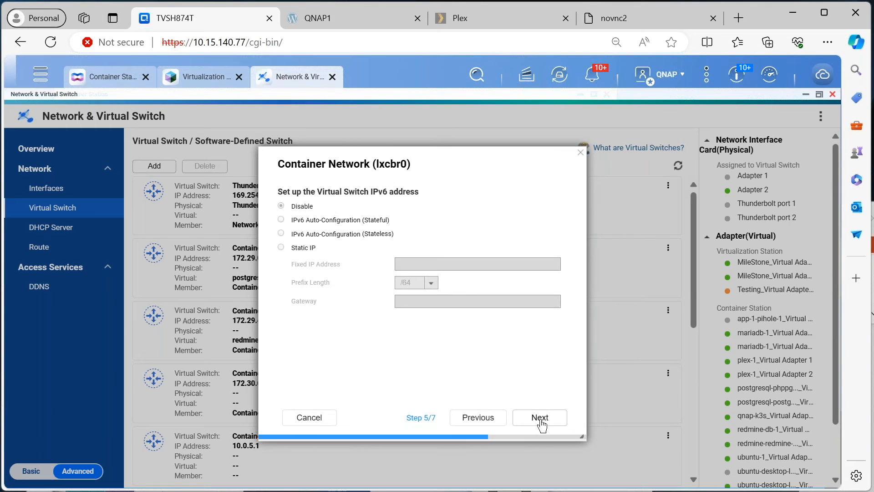
click(540, 422)
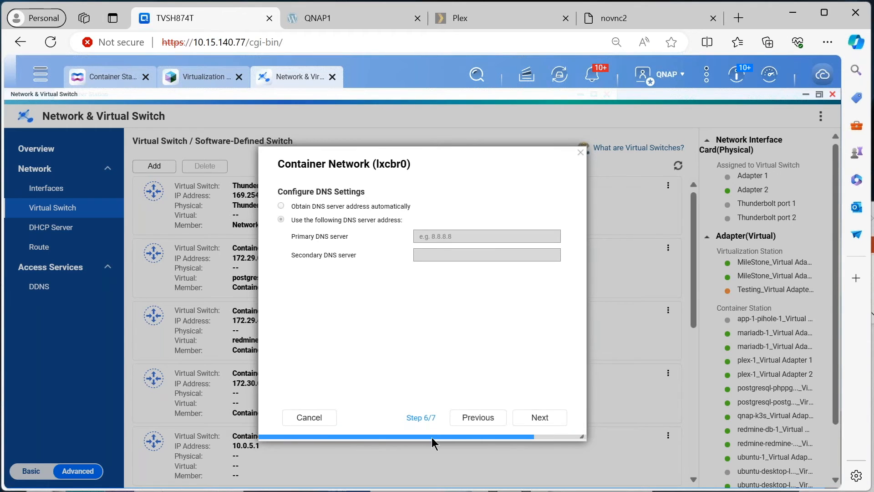
click(303, 418)
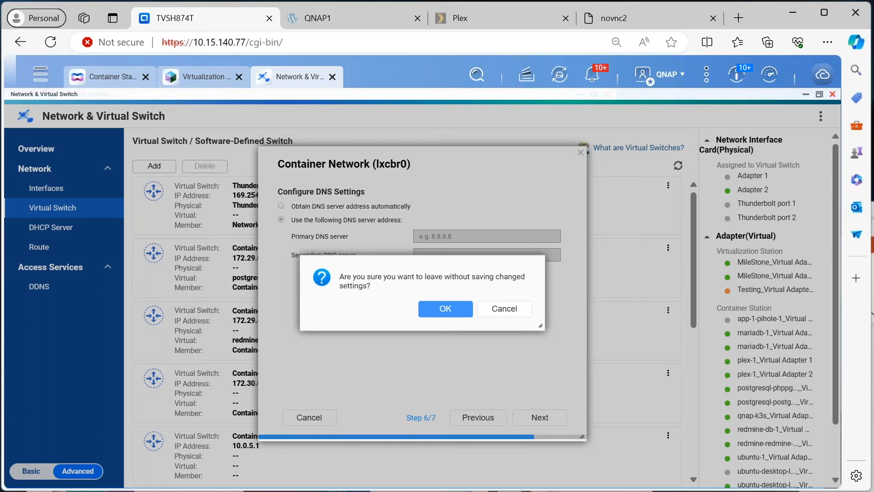
click(452, 313)
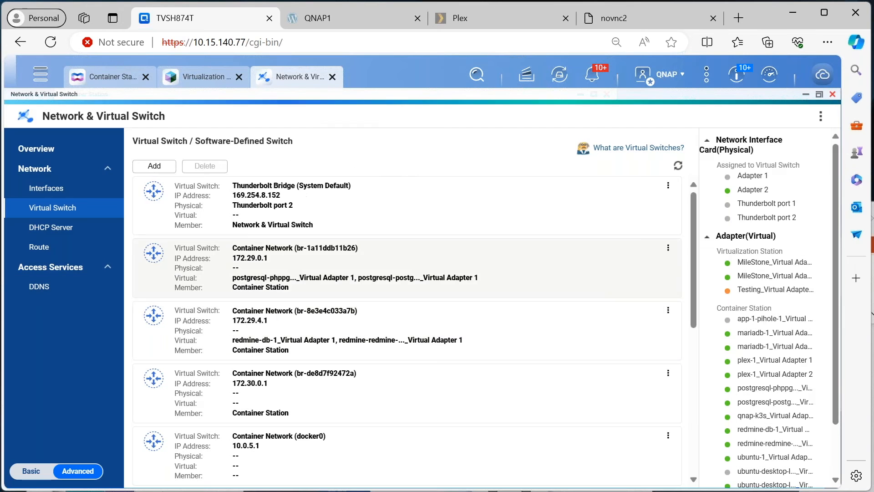
Reopen the network overview and examine how the virtual adapters, virtual switches and physical adapters are connected.
click(28, 150)
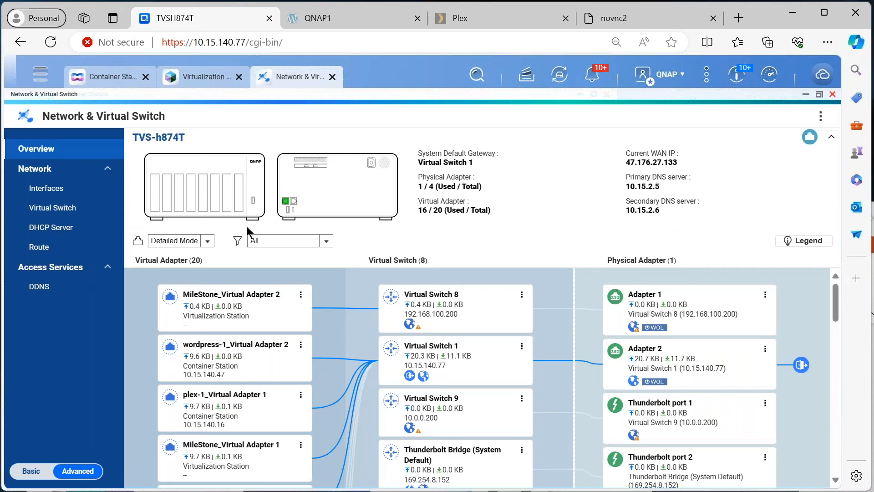
scroll(400, 336, down, 3)
scroll(400, 339, down, 3)
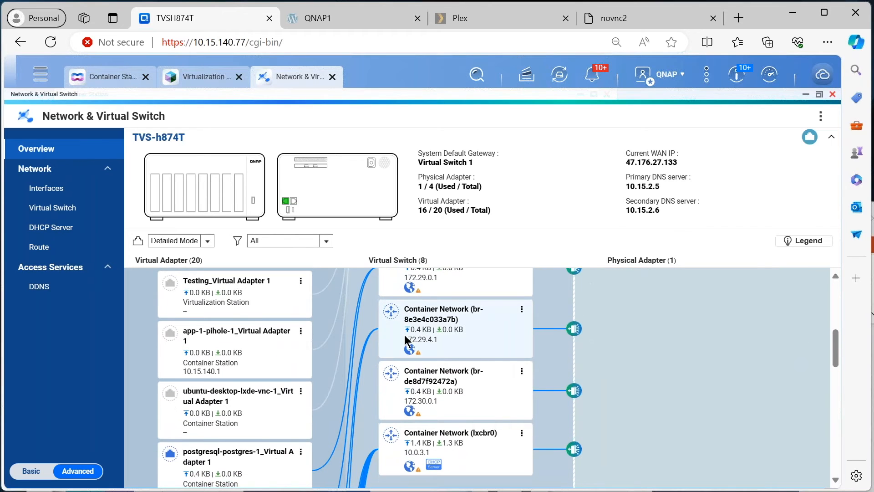
scroll(426, 345, up, 4)
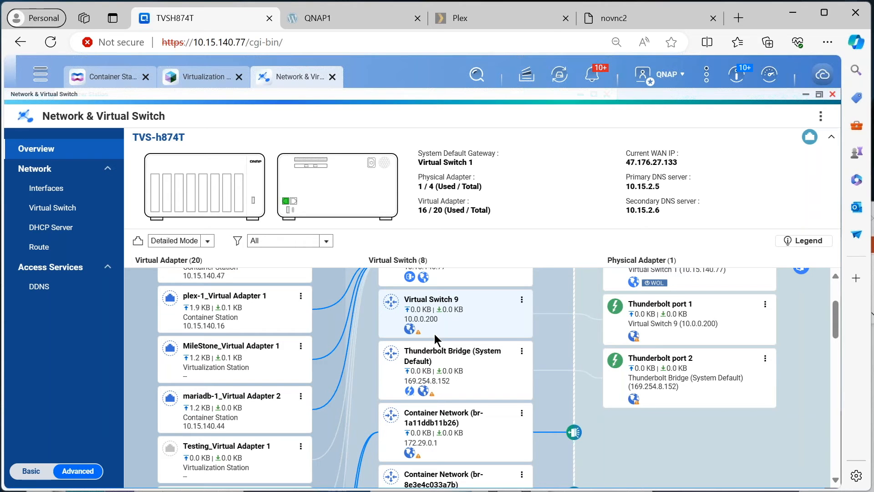
scroll(434, 333, down, 1)
scroll(433, 333, up, 3)
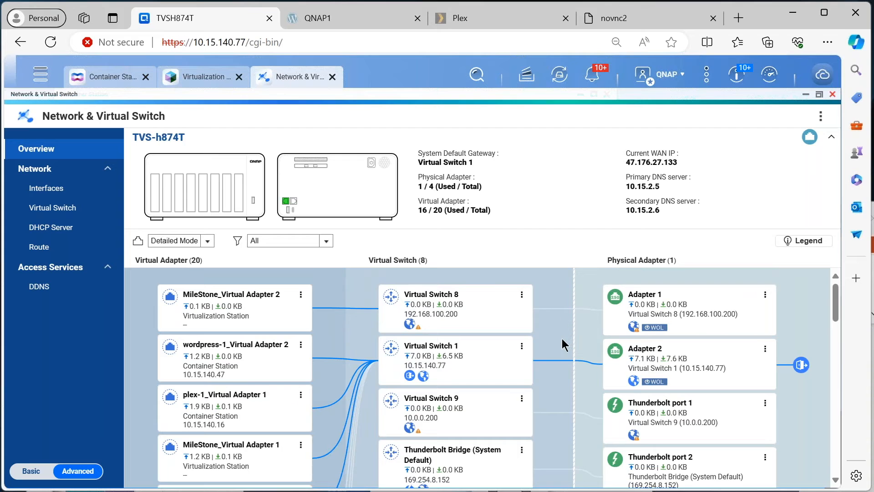
scroll(546, 376, down, 2)
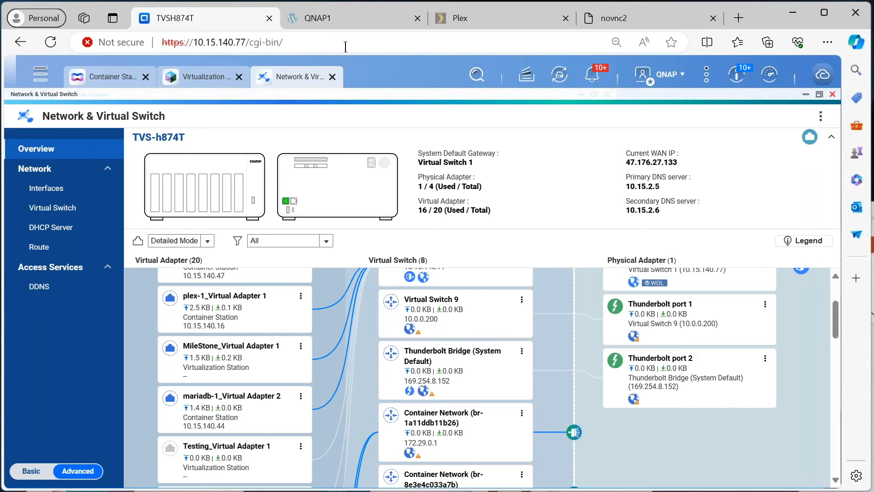
Compare the IP addresses of the QNAP1 WordPress site and the Plex server with the NAS's own address.
click(346, 22)
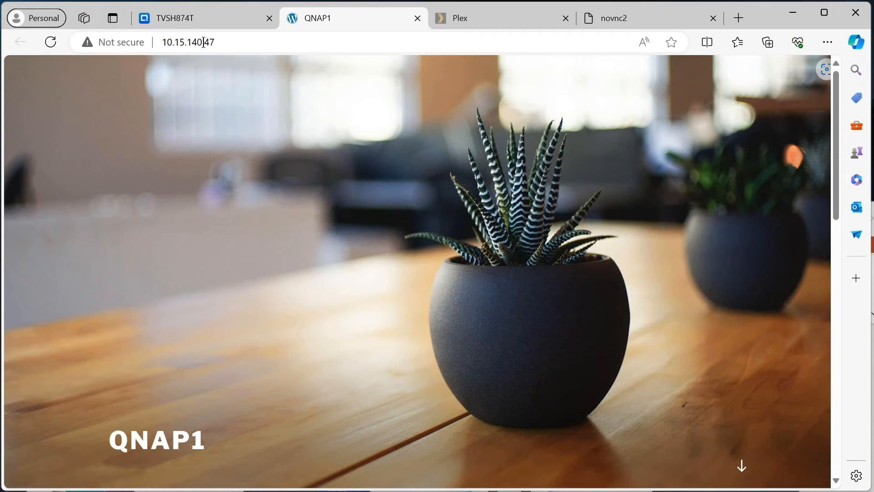
click(210, 21)
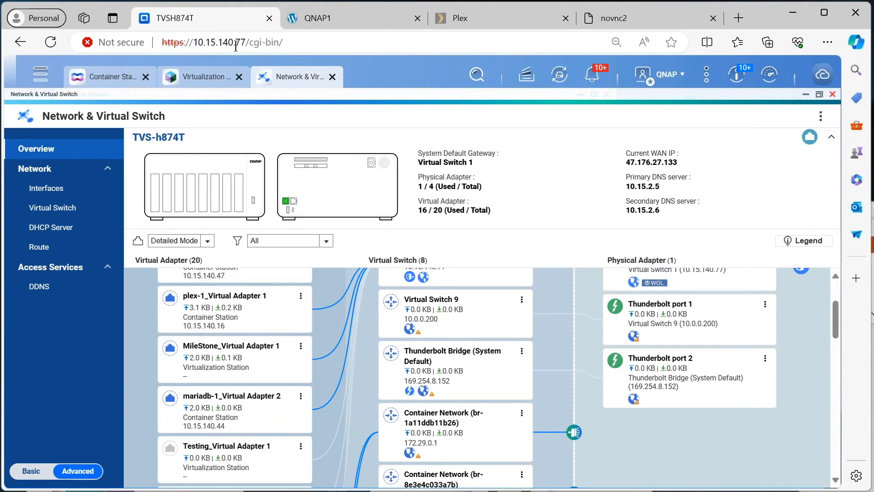
click(348, 22)
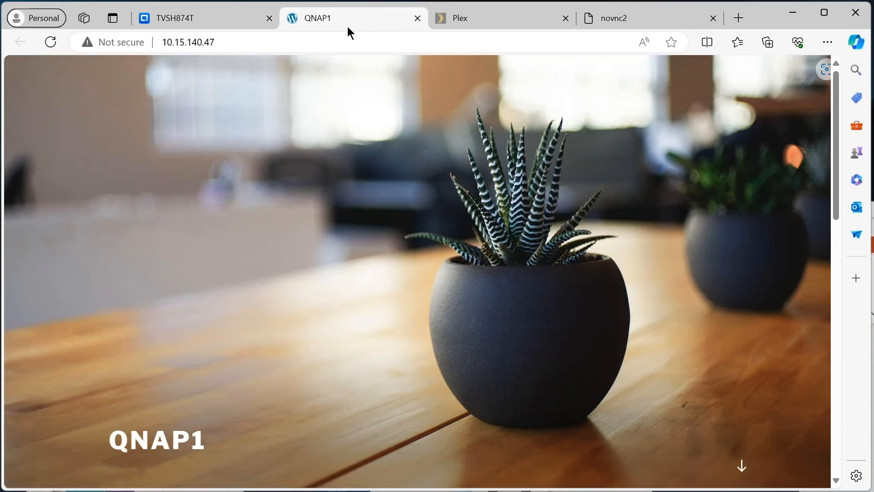
click(469, 18)
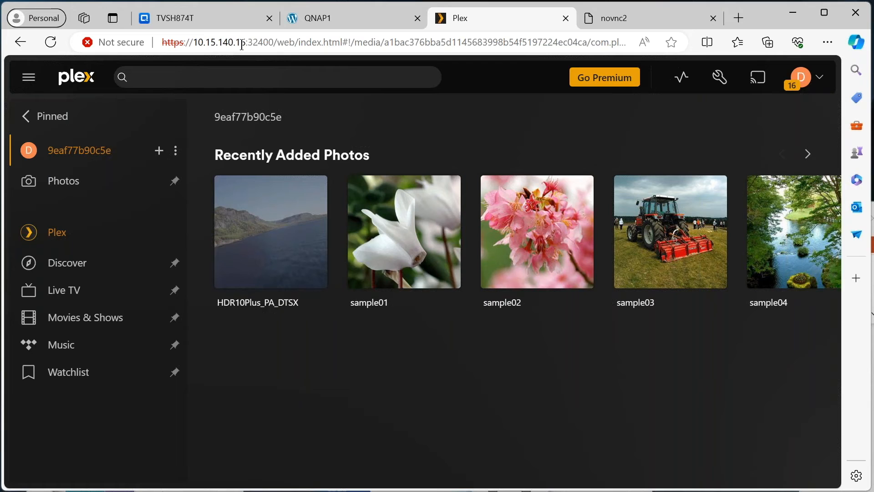
click(223, 20)
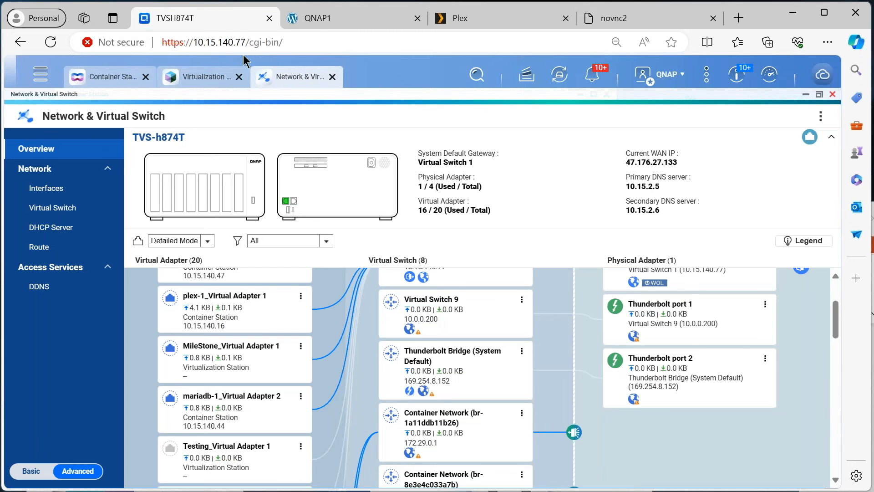
click(466, 23)
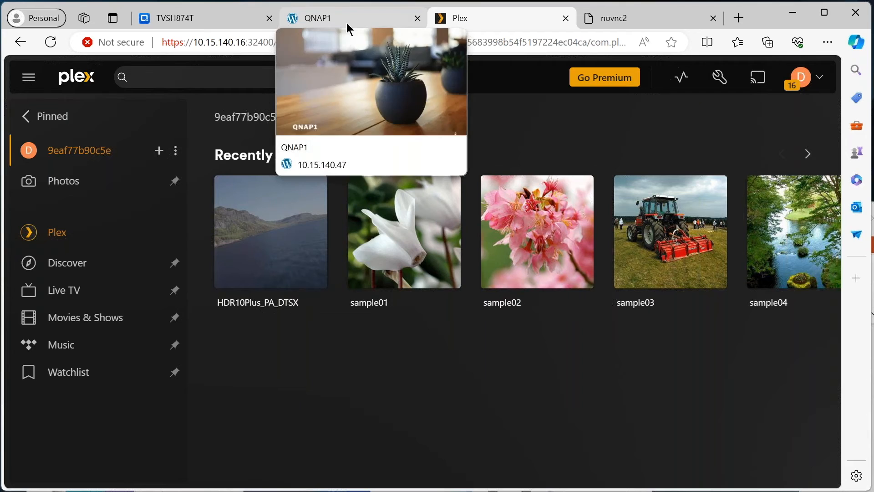
mouse_move(405, 248)
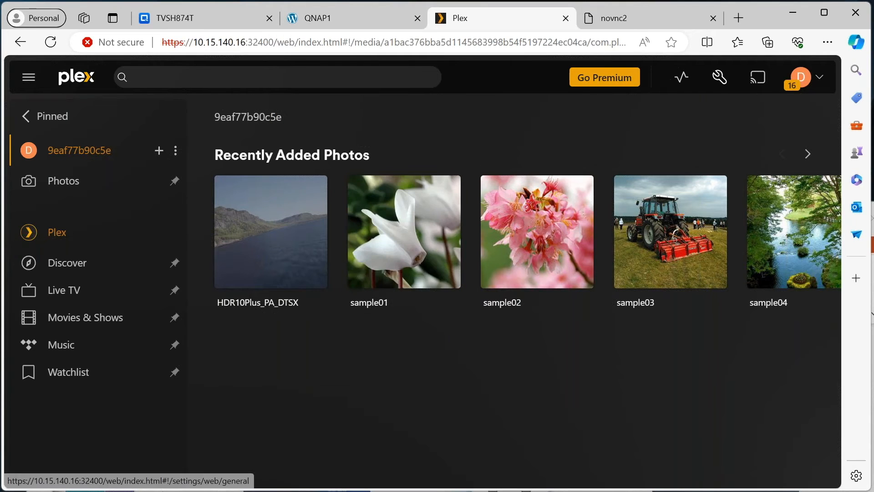
Check the address and port of the novnc2 desktop against the WordPress and Plex pages, and return to the NAS page.
click(635, 17)
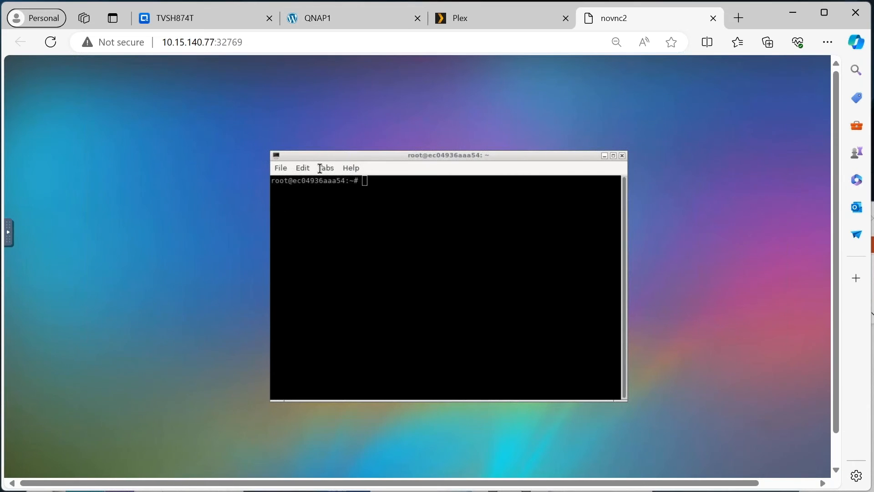
click(379, 18)
click(493, 20)
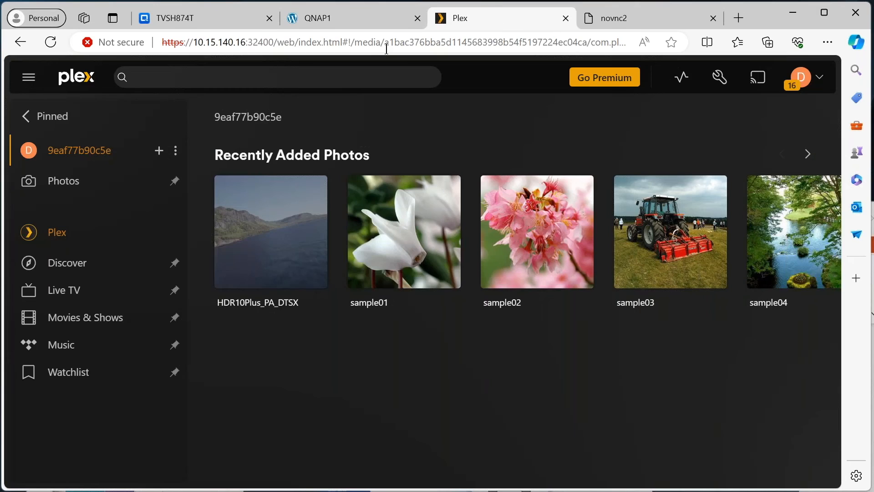
click(175, 21)
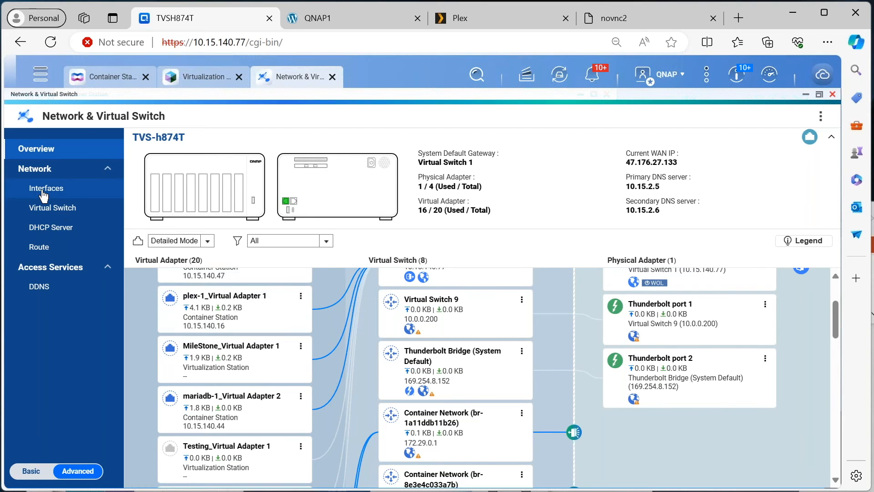
Look at the physical adapters under Interfaces, return to the overview and try to open Virtual Switch 8's settings.
click(58, 191)
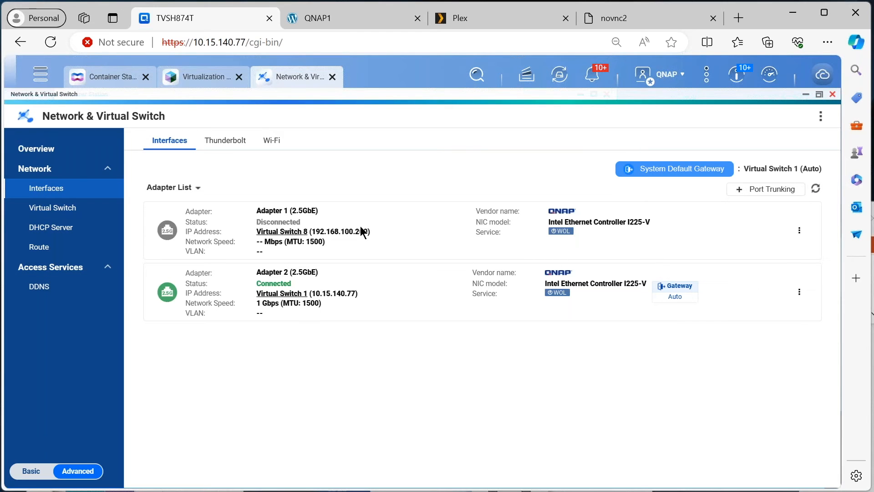
click(31, 153)
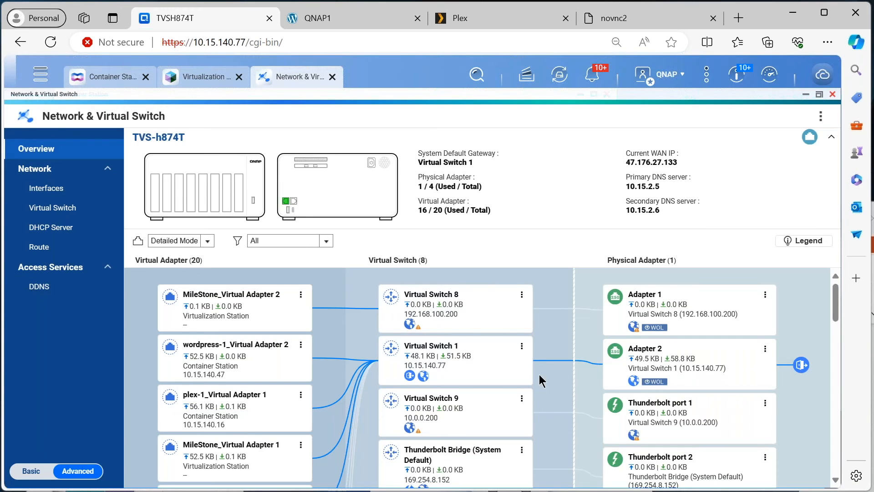
click(522, 295)
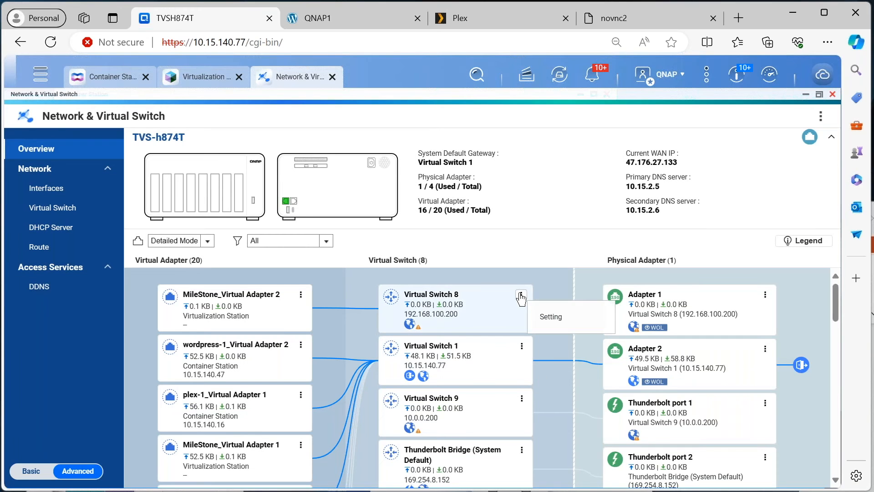
click(550, 318)
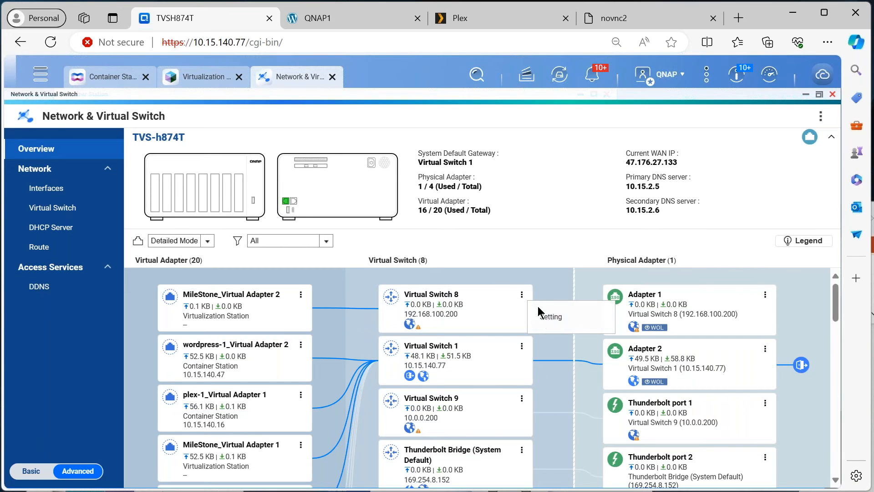
Open the interface settings for physical Adapter 1 from the overview, review the adapter list and return to the overview.
click(765, 294)
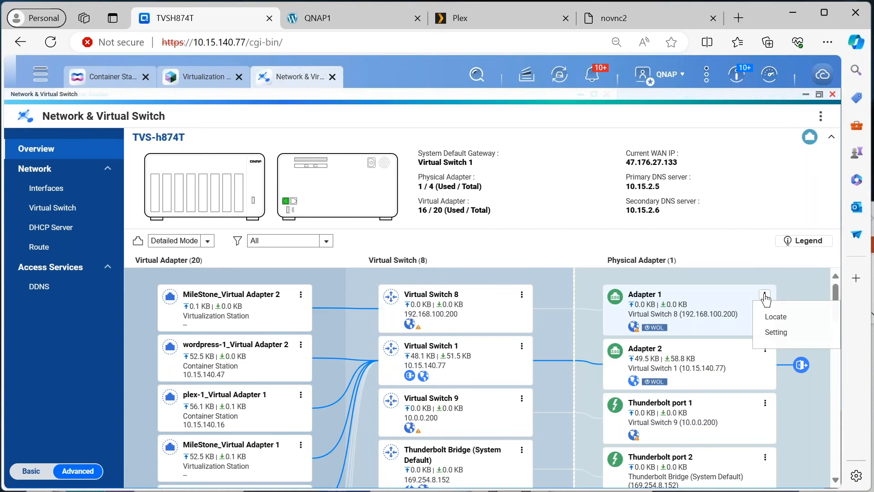
click(775, 332)
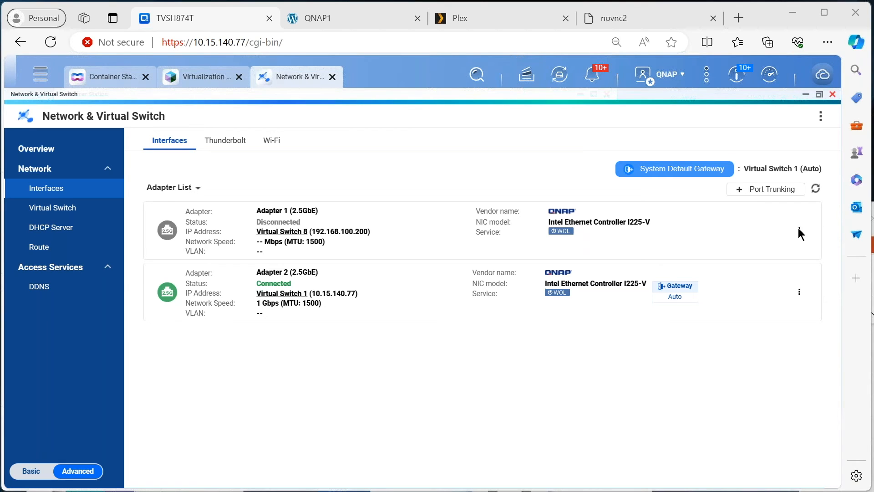
mouse_move(793, 210)
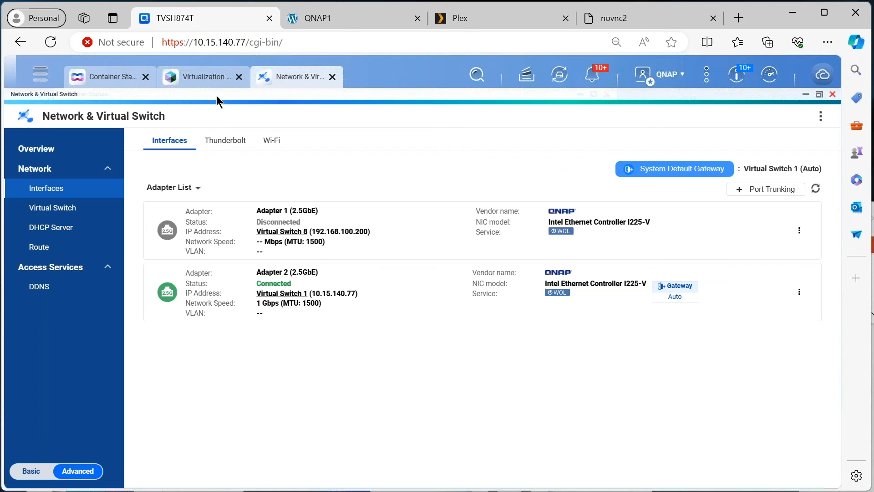
click(39, 150)
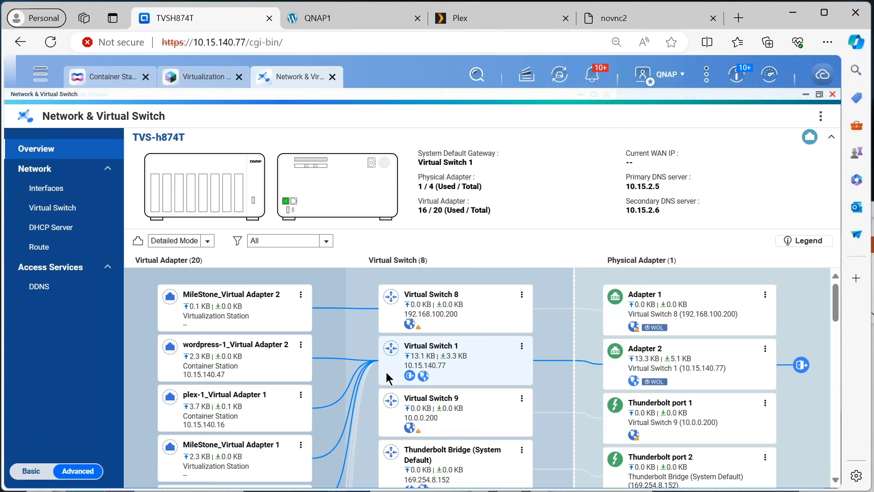